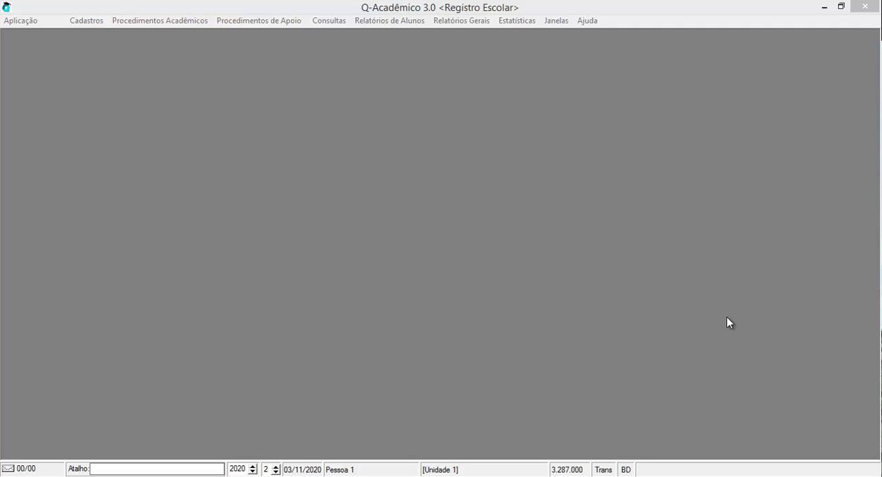
Step: Open the Calendários de Referência configuration and start inserting a new reference calendar
left_click(727, 318)
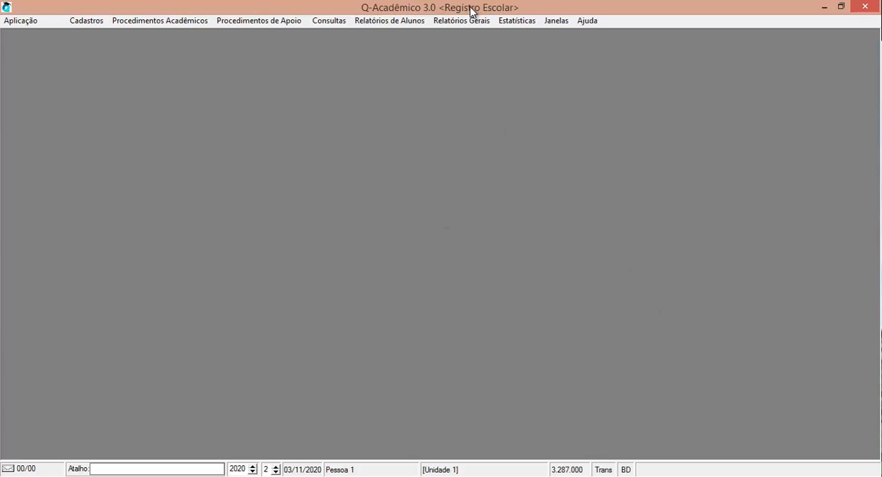
left_click(271, 20)
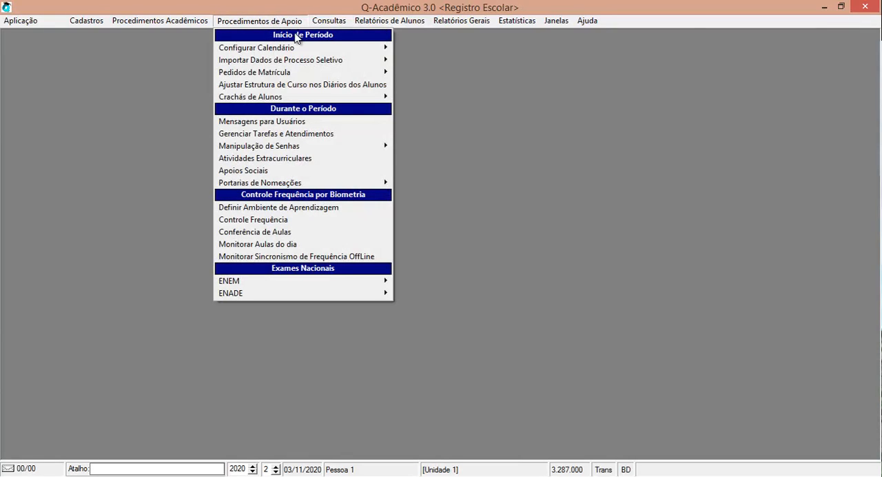
mouse_move(304, 48)
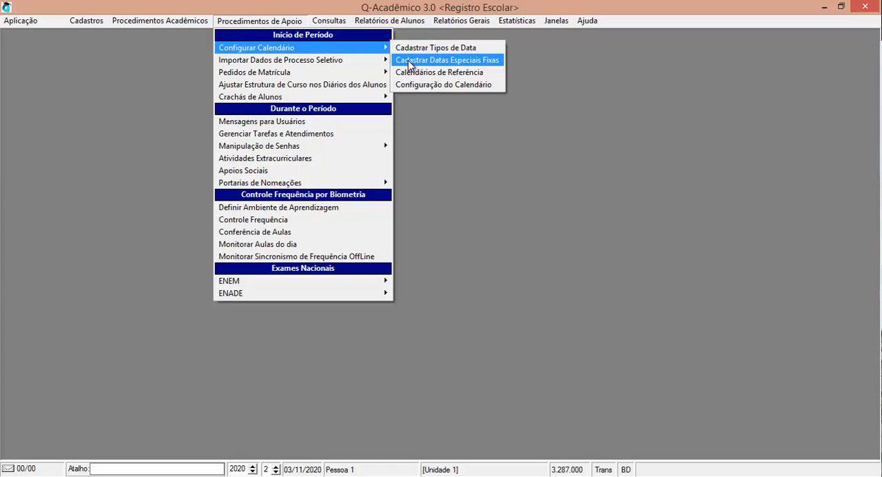
left_click(454, 74)
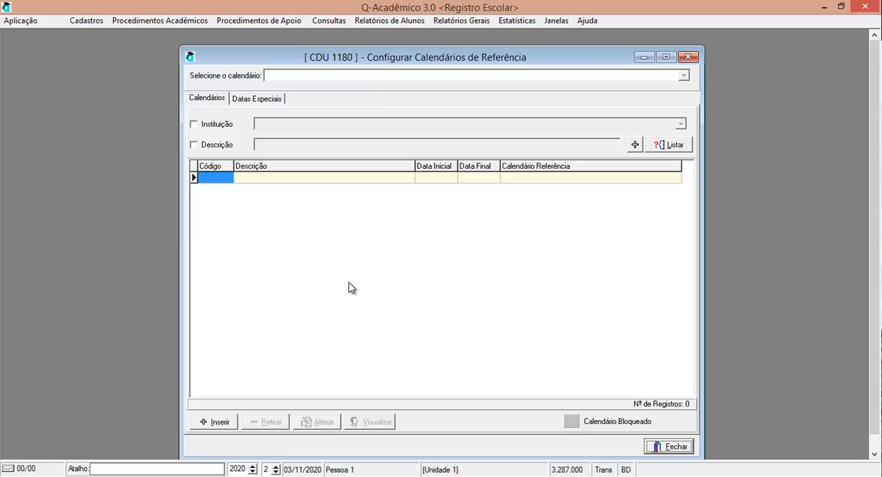
left_click(221, 428)
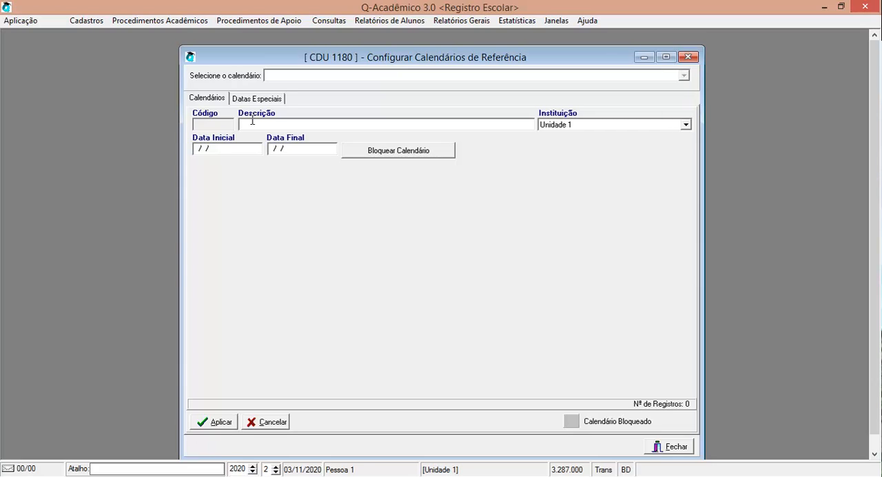
Step: Enter the description "Calendário Referência 2020/2 Unidade 1" for the new reference calendar and keep Unidade 1 as its institution
type("Calendário Referência 2020")
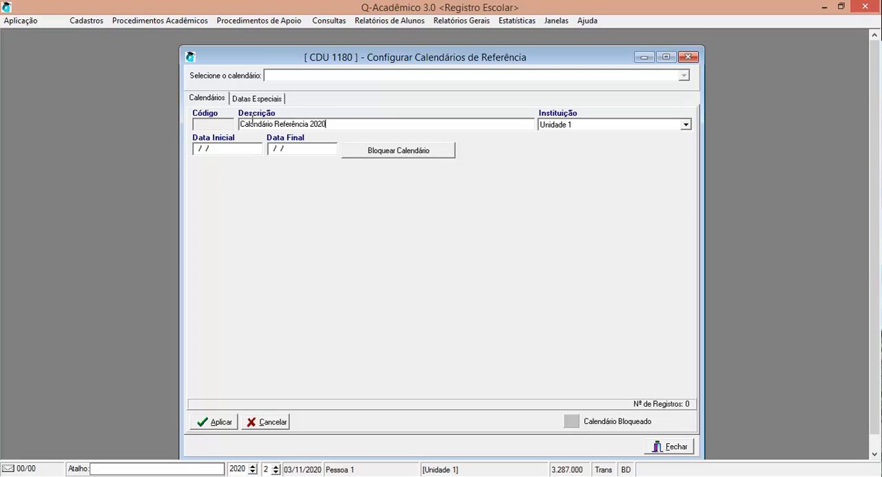
type("/2 Uni")
type("dade 1")
key("Tab")
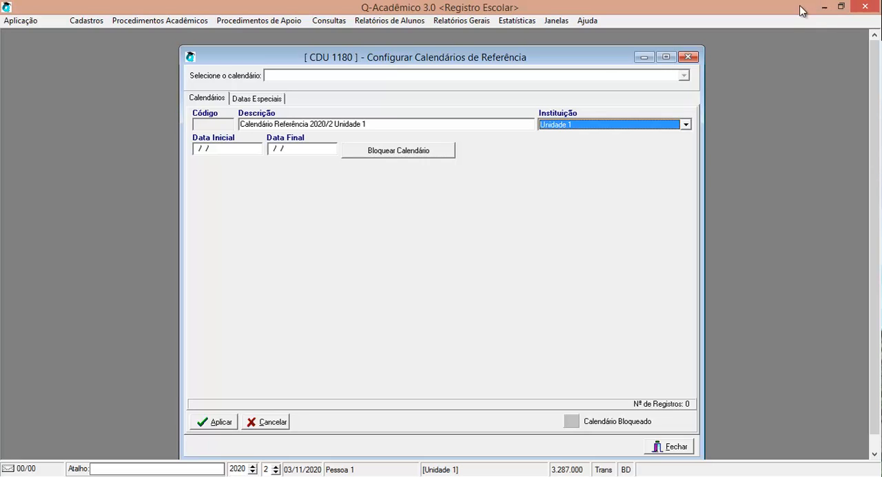
left_click(654, 128)
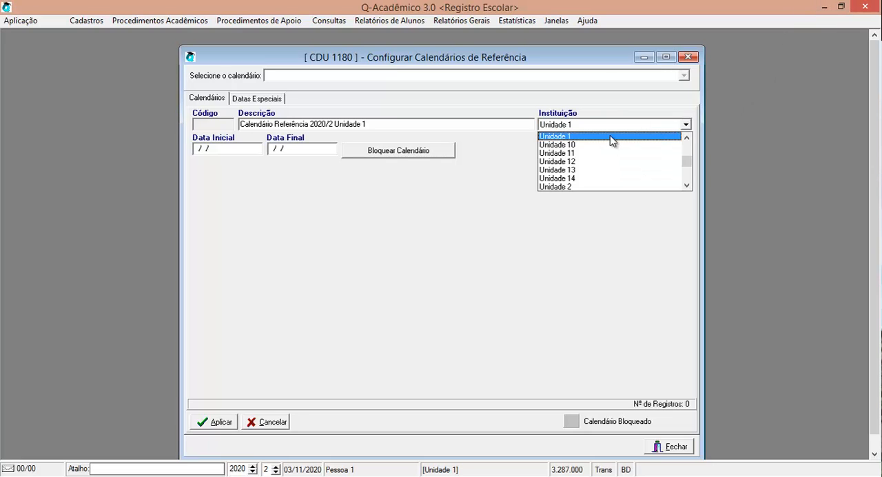
left_click(613, 198)
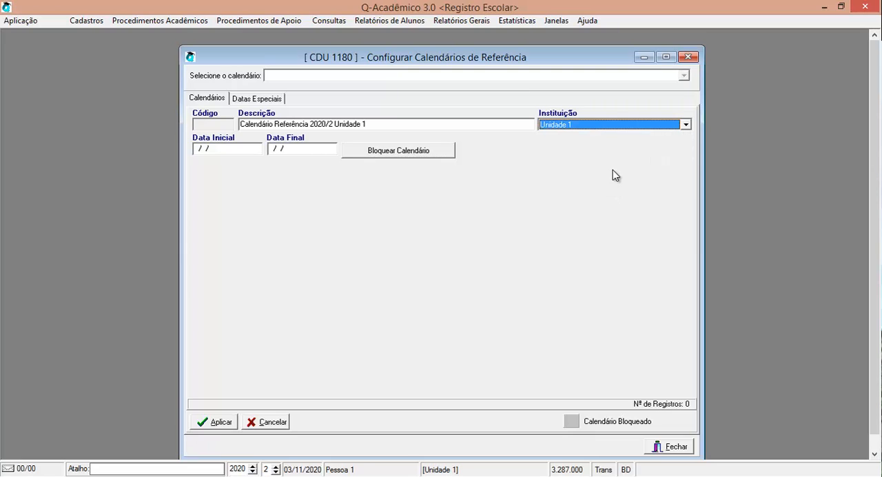
Step: Set the reference calendar's start date to 15/08/2020 and end date to 20/12/2020, and save the record
left_click(237, 147)
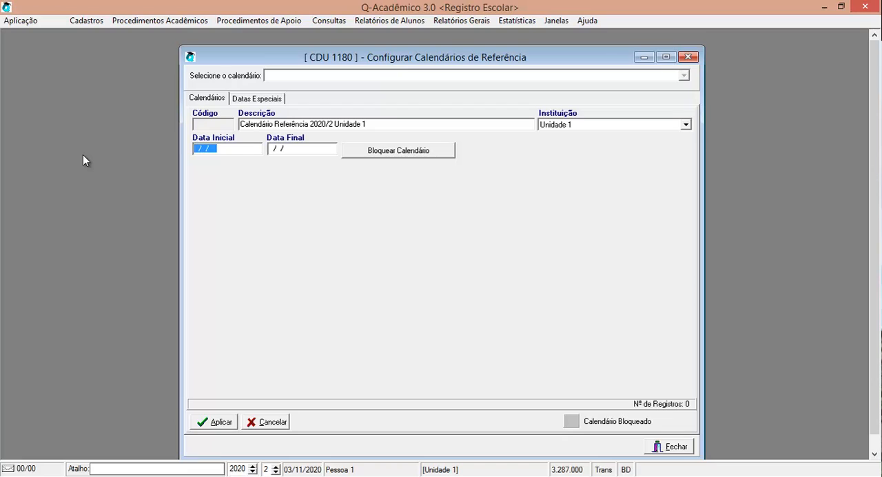
type("15/08/2020")
key("Tab")
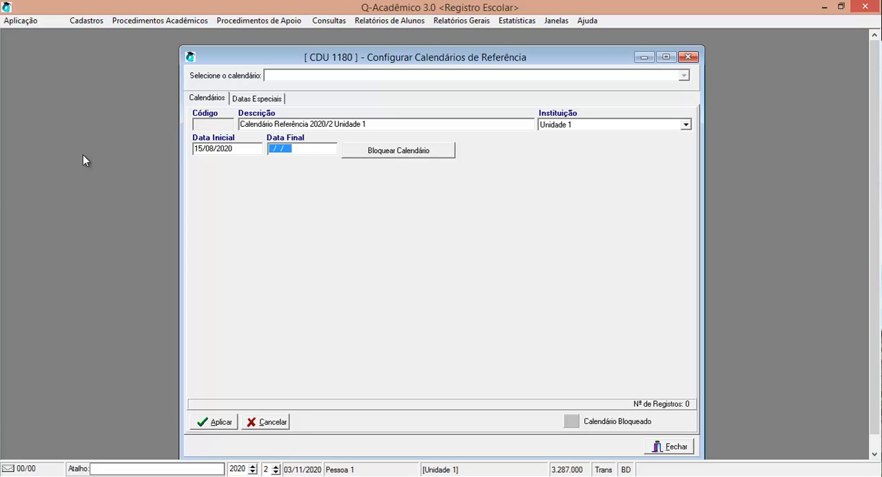
type("2020")
key("BackSpace")
key("BackSpace")
key("BackSpace")
type("12/2020")
left_click(221, 421)
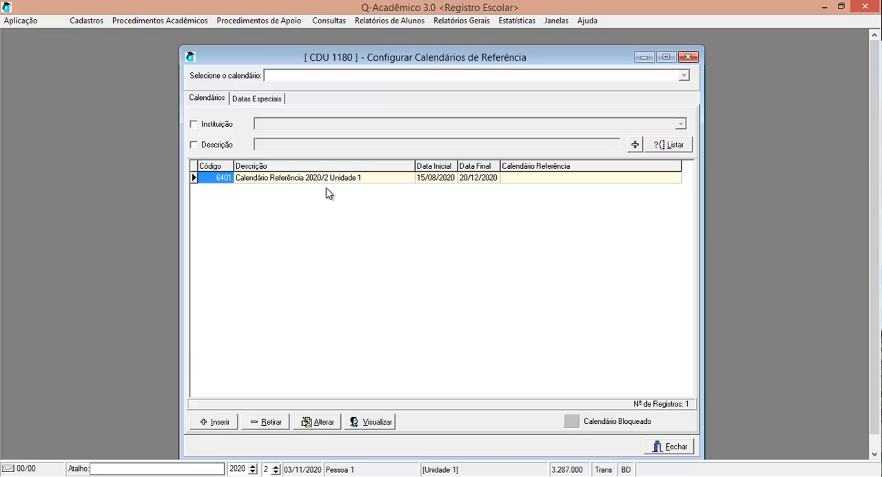
Step: Minimize the reference calendar window and start a new calendar in Configuração do Calendário
left_click(637, 62)
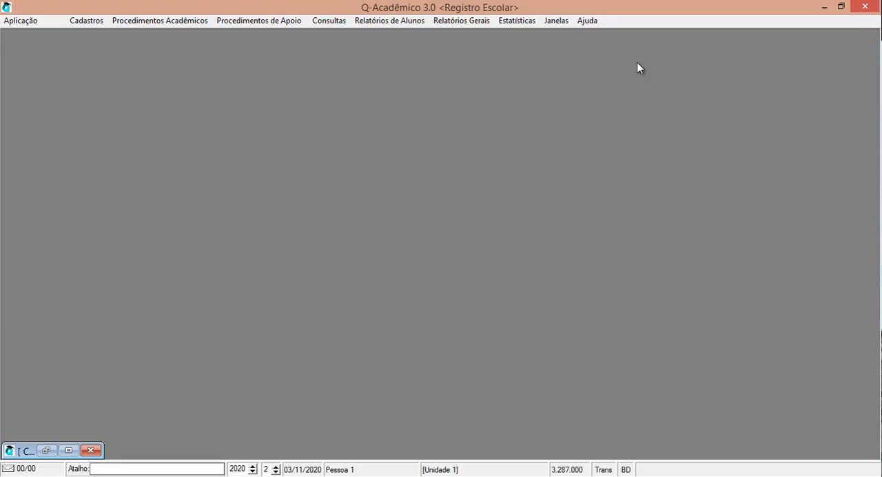
left_click(237, 21)
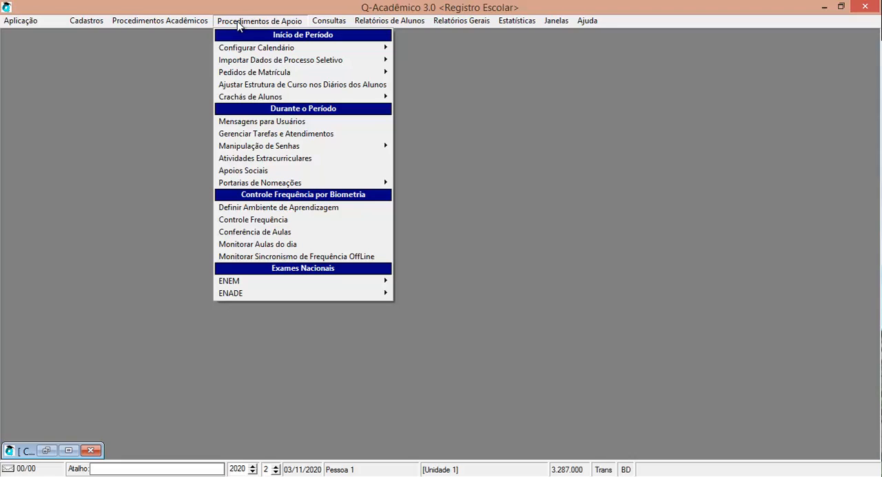
mouse_move(314, 50)
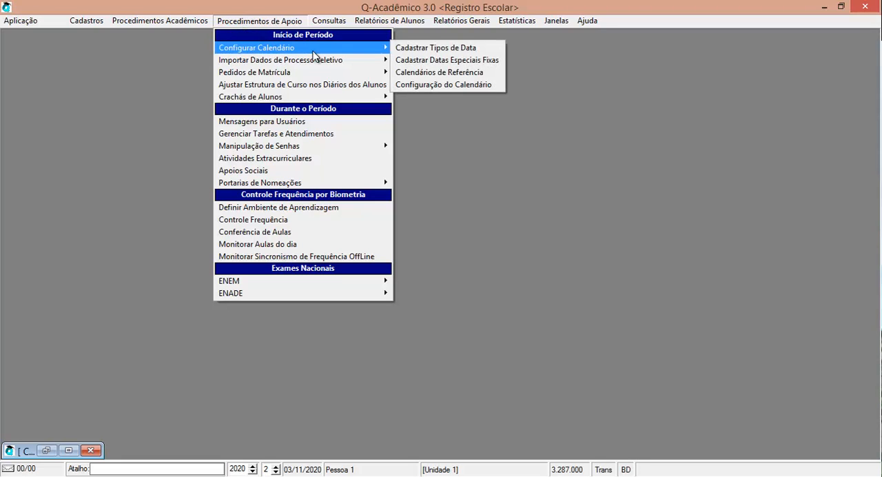
left_click(454, 86)
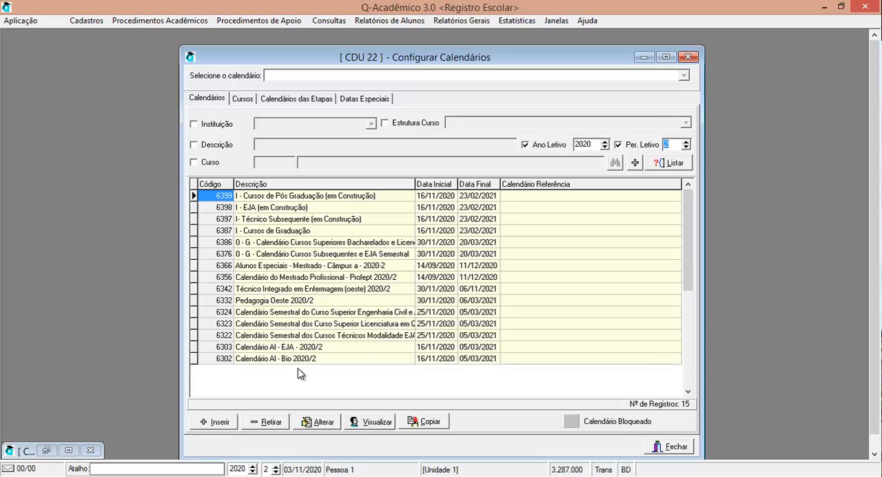
left_click(218, 423)
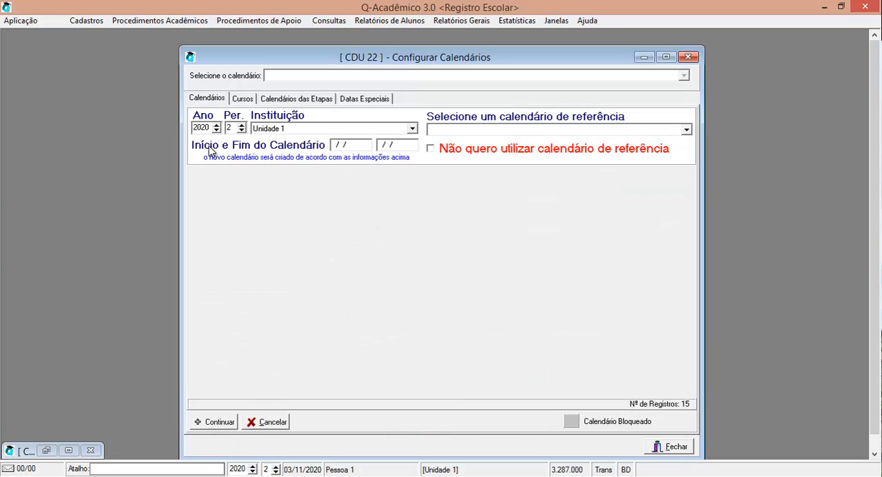
Step: Keep year 2020, period 2 and Unidade 1, and choose Calendário Referência 2020/2 Unidade 1 as the new calendar's reference
left_click_drag(210, 129, 190, 128)
left_click(228, 128)
double_click(228, 127)
left_click(336, 131)
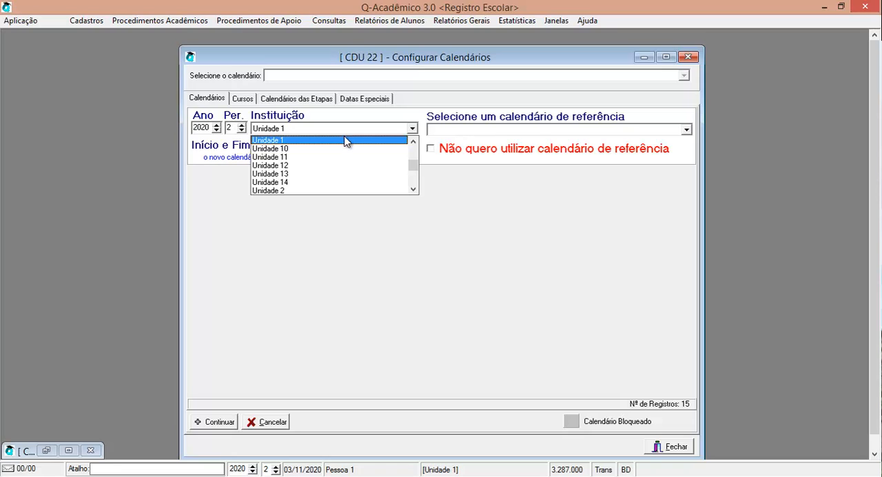
left_click(383, 117)
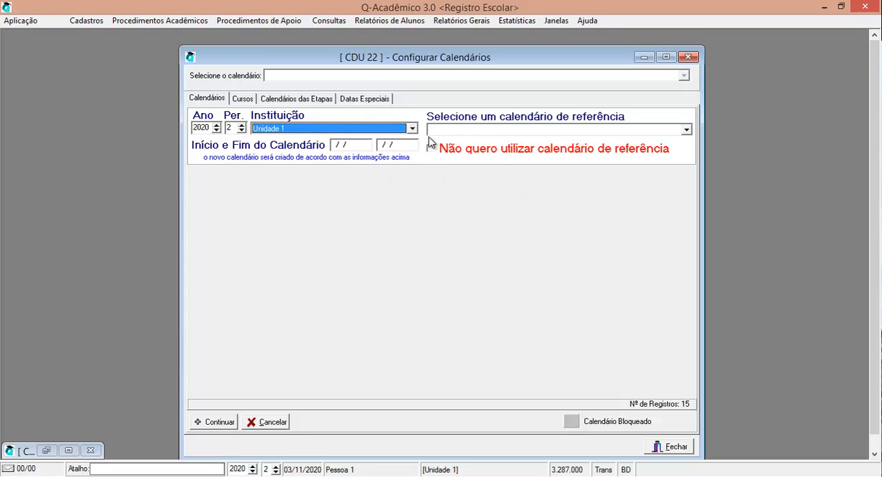
left_click(462, 130)
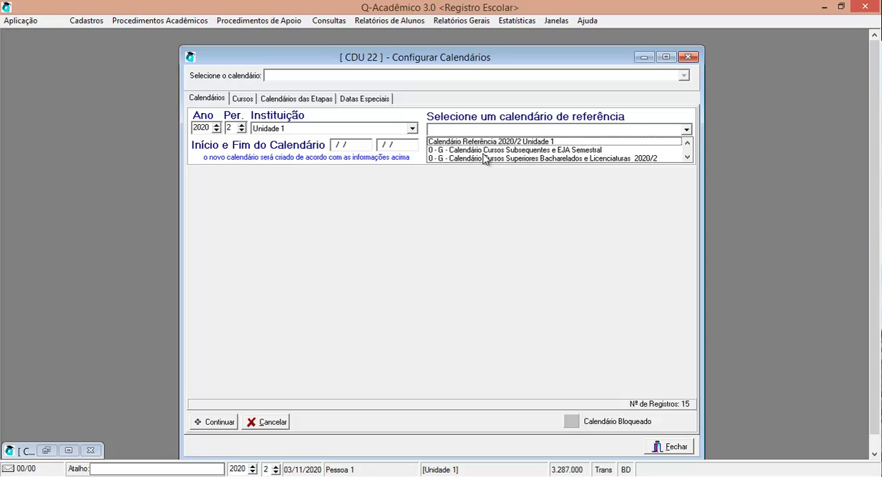
left_click(474, 196)
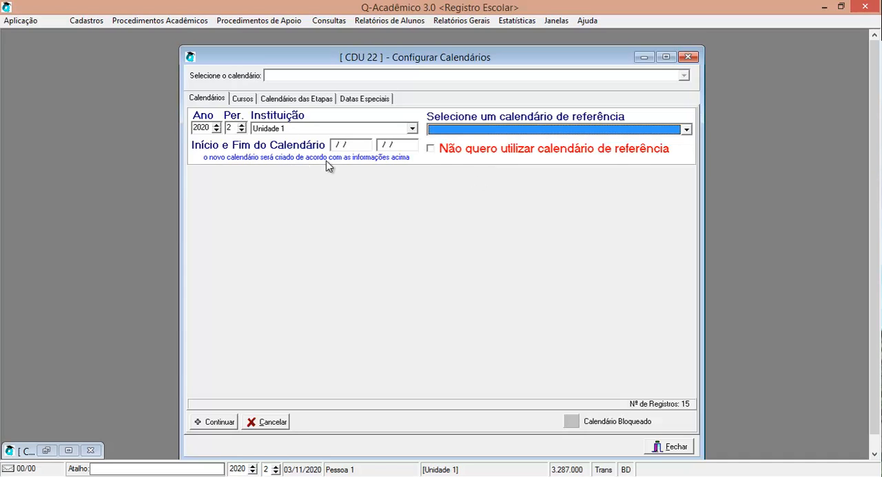
left_click(475, 134)
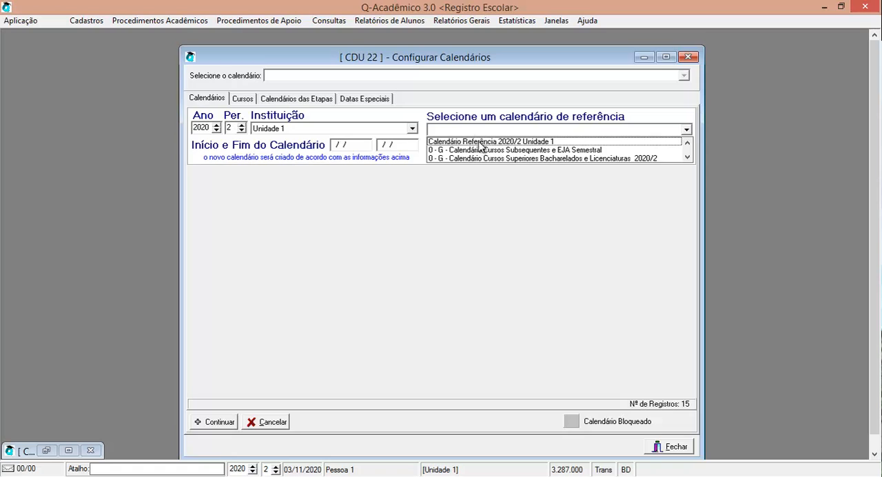
left_click(480, 143)
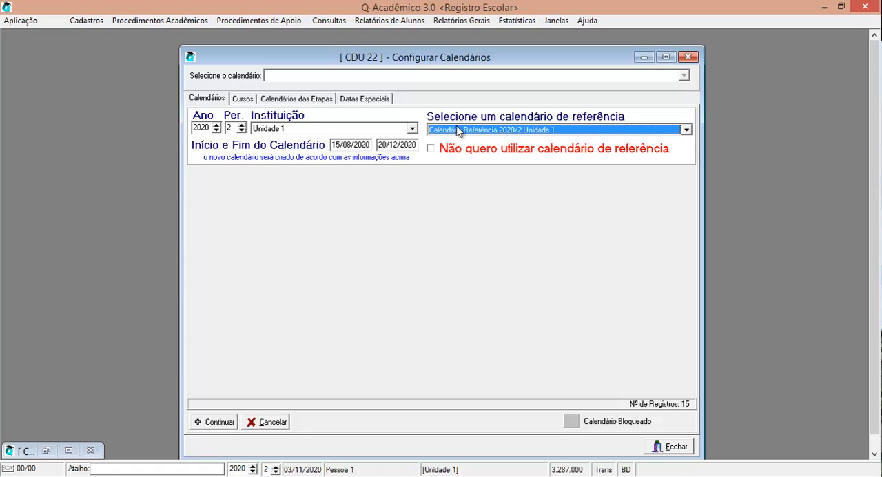
Step: Set the new calendar's start date to 16/08/2020 and continue to its detail form
left_click(339, 143)
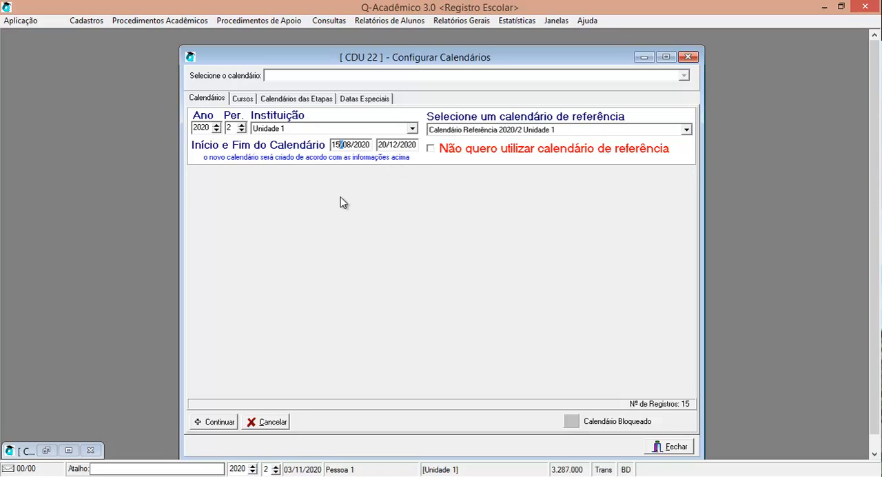
key("Left")
type("6")
left_click(227, 424)
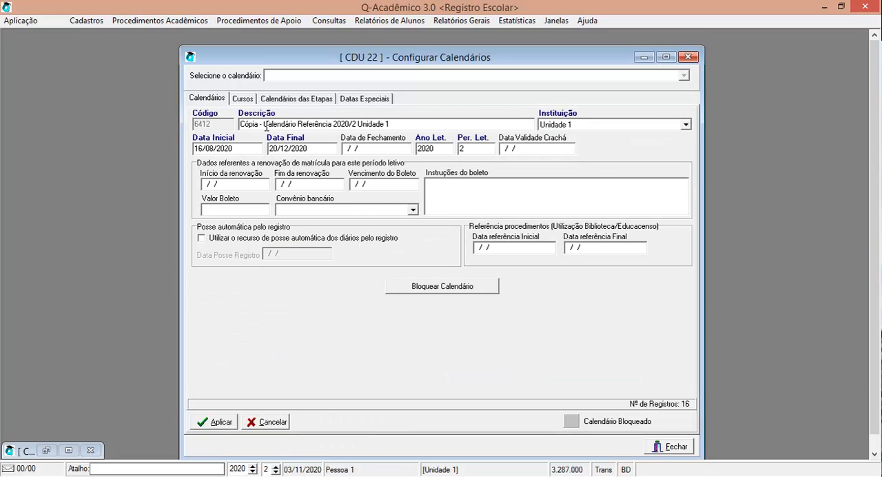
Step: Change the calendar's description to "Calendário Cursos Técnicos 2020/2 Unidade 1" and save it
left_click_drag(264, 125, 231, 121)
key("Delete")
key("Delete")
key("Delete")
key("Delete")
key("Delete")
key("Delete")
key("Delete")
key("Delete")
key("Delete")
key("Delete")
key("Delete")
key("Delete")
key("Delete")
key("Delete")
key("Delete")
key("Delete")
key("Delete")
key("Delete")
key("Delete")
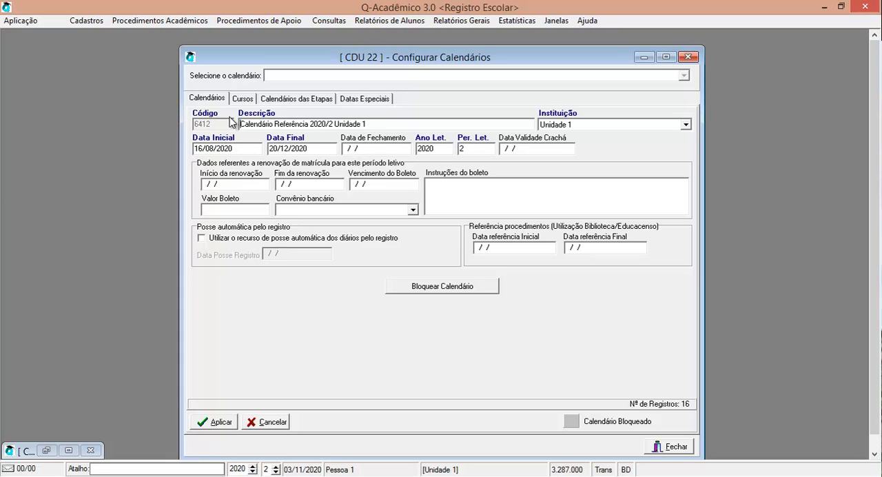
key("Delete")
key("Delete")
key("Delete")
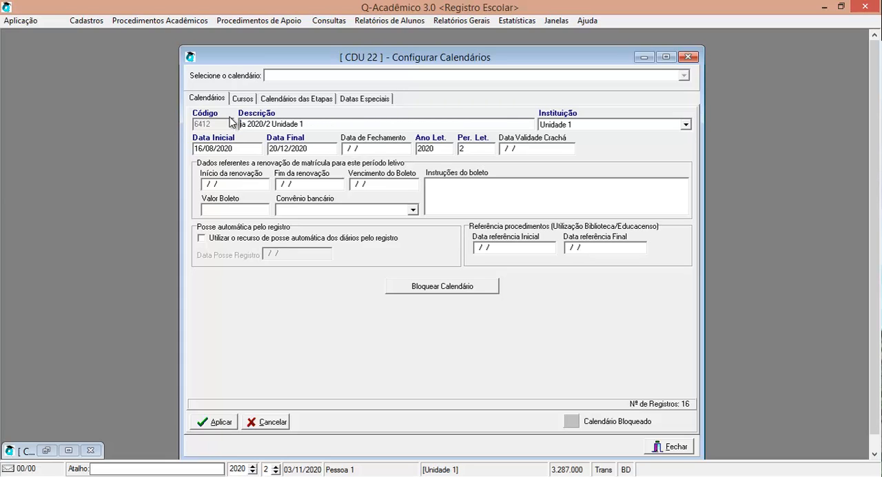
type("Calend")
type("ário Cu")
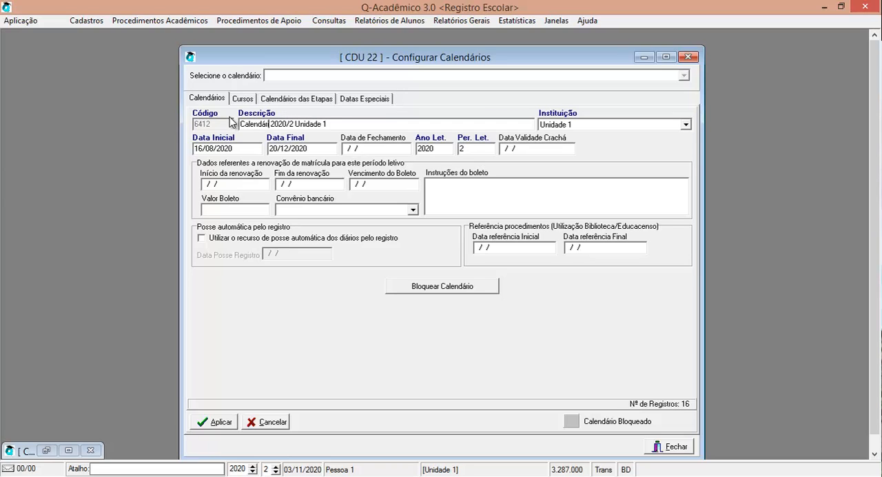
type("rsos Té")
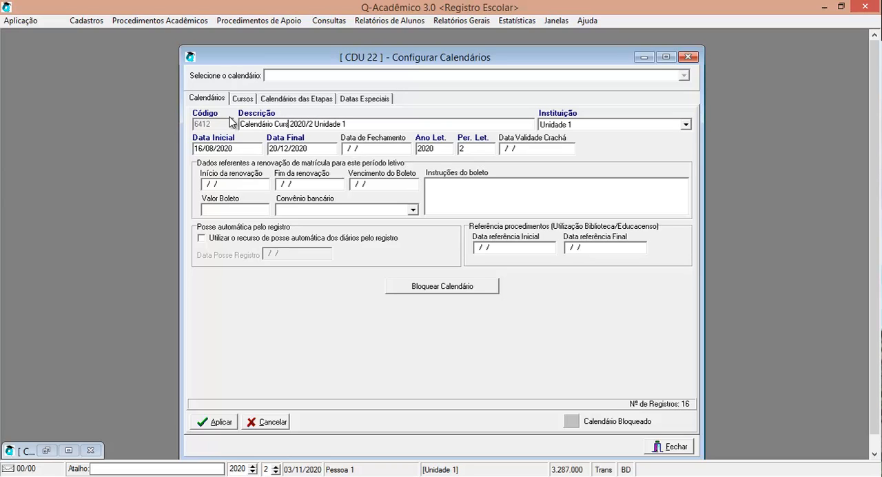
type("cnicos")
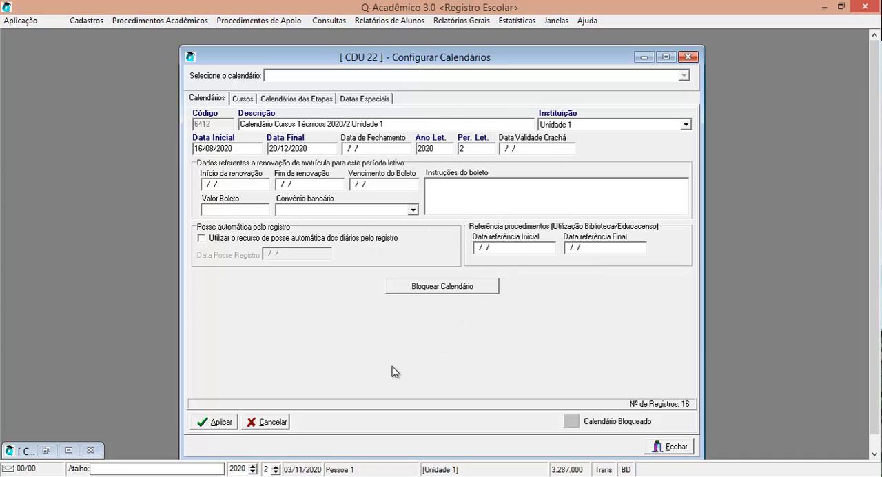
left_click(222, 423)
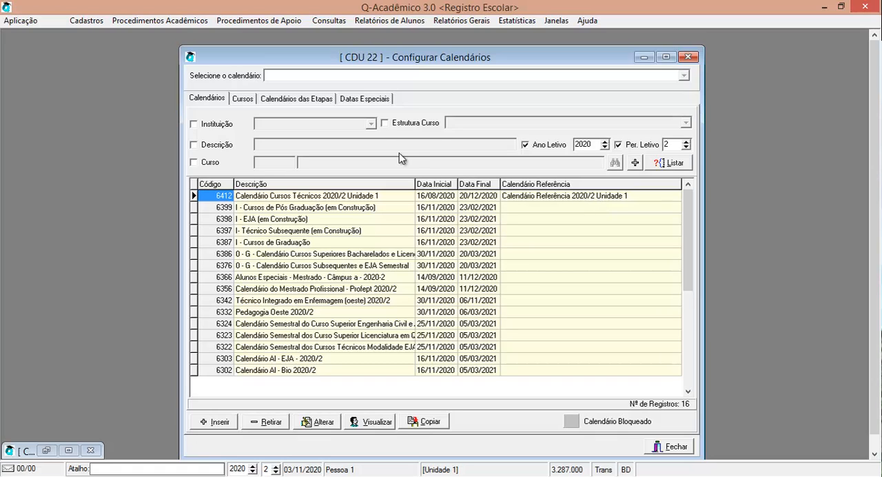
Step: Compare the special dates of Calendário Cursos Técnicos 2020/2 Unidade 1 with those of its reference calendar
left_click(354, 100)
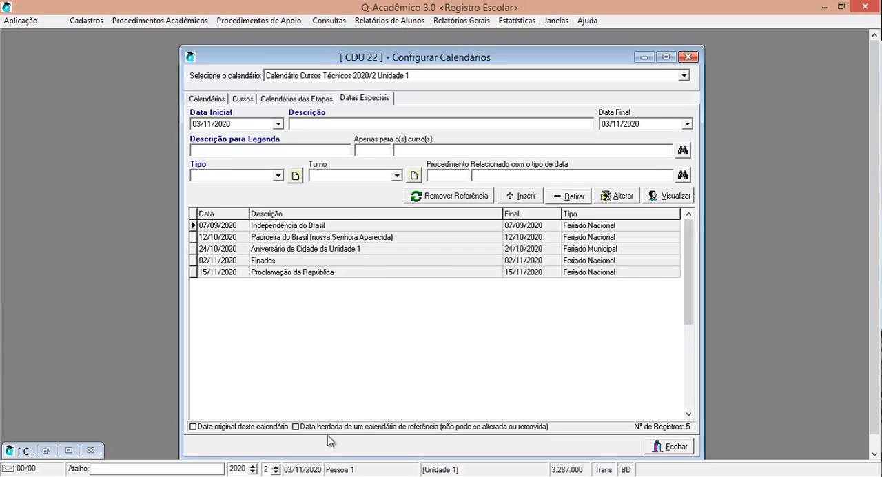
left_click(369, 425)
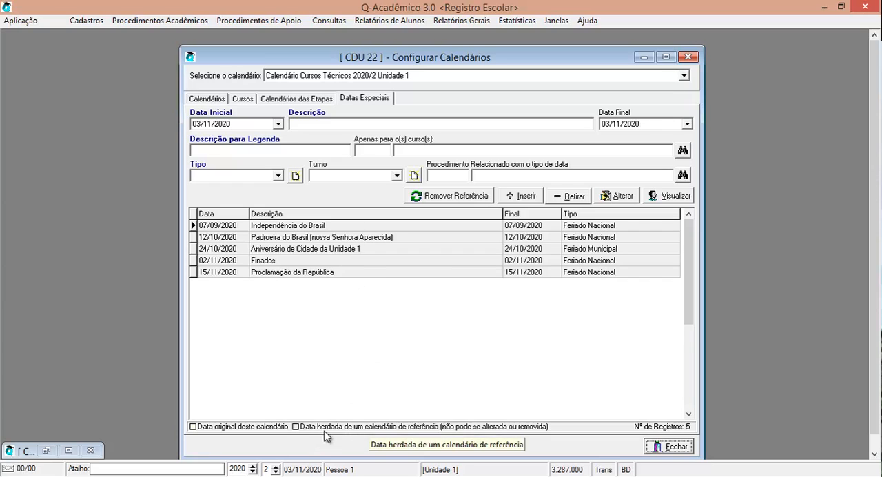
left_click(42, 448)
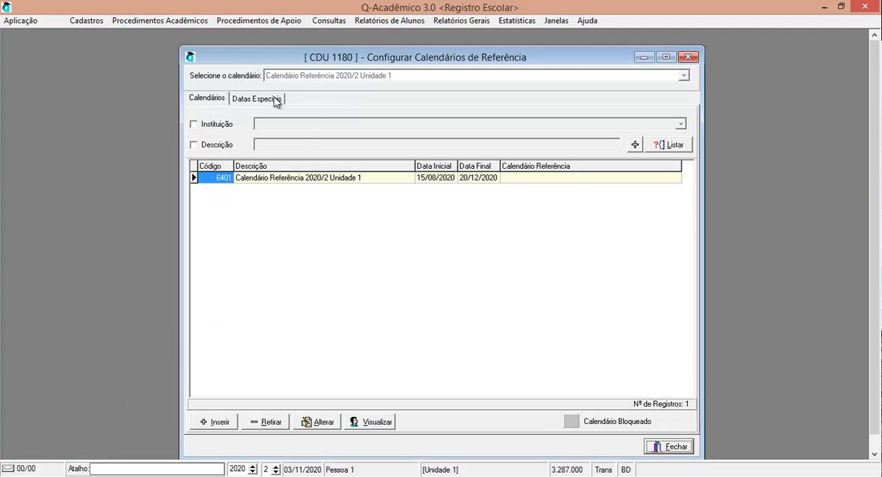
left_click(259, 98)
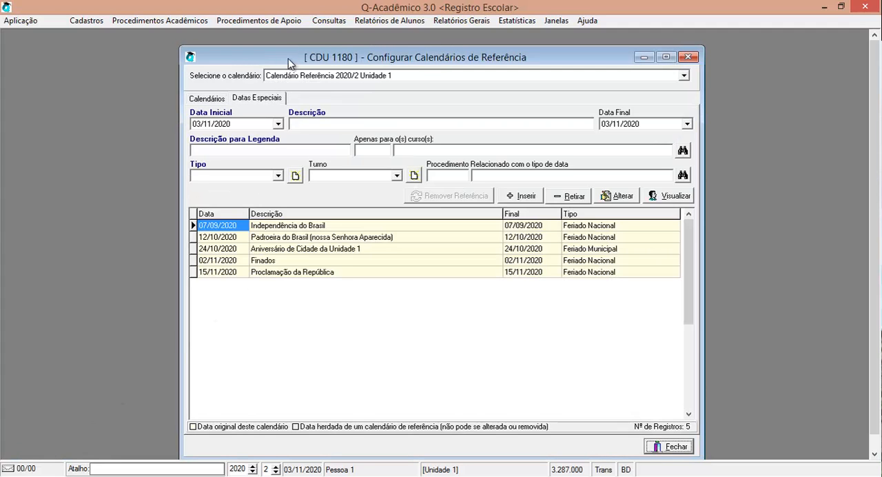
Step: Move the reference calendar window aside and close the technical courses calendar window, leaving the reference calendar's special dates open
left_click_drag(289, 63, 582, 55)
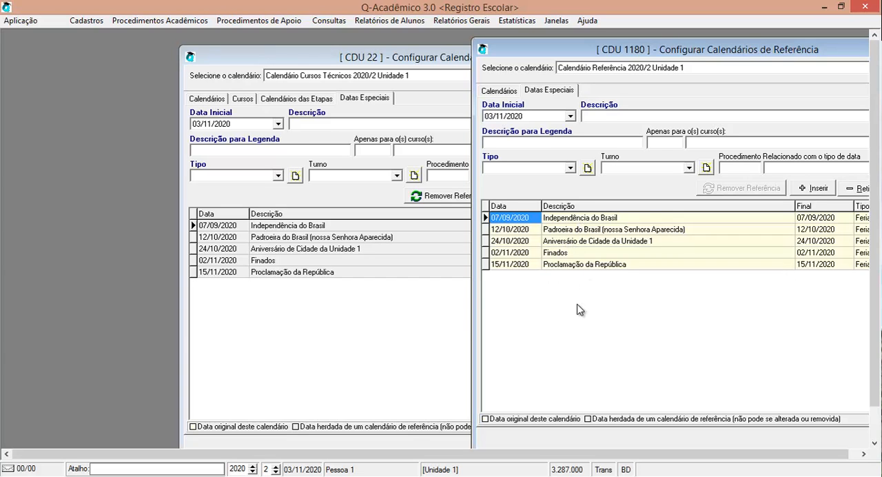
left_click_drag(799, 59, 606, 59)
left_click(260, 61)
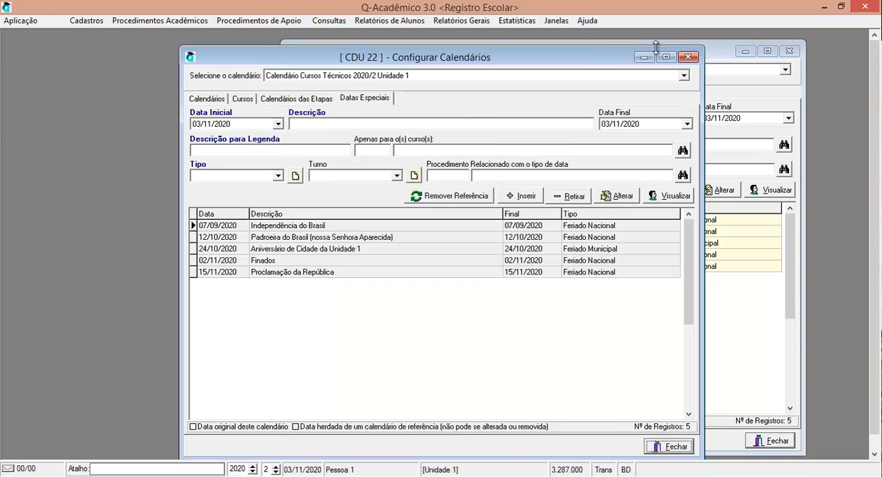
left_click(644, 57)
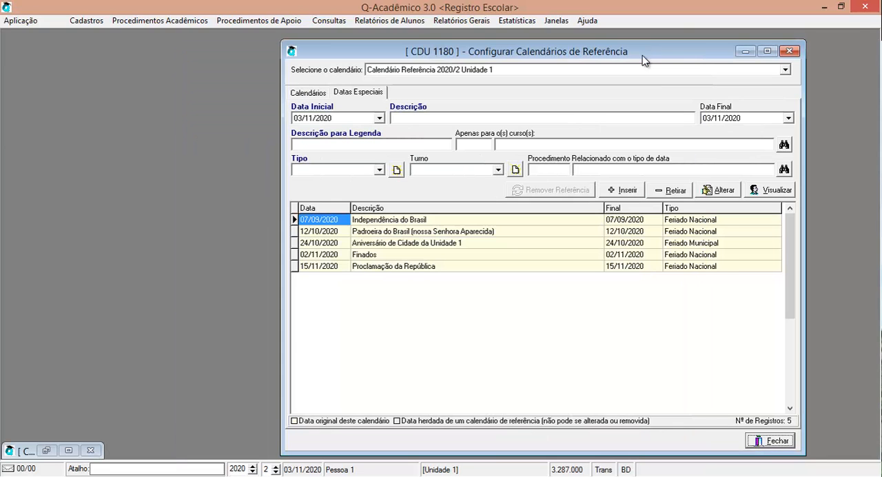
left_click(90, 449)
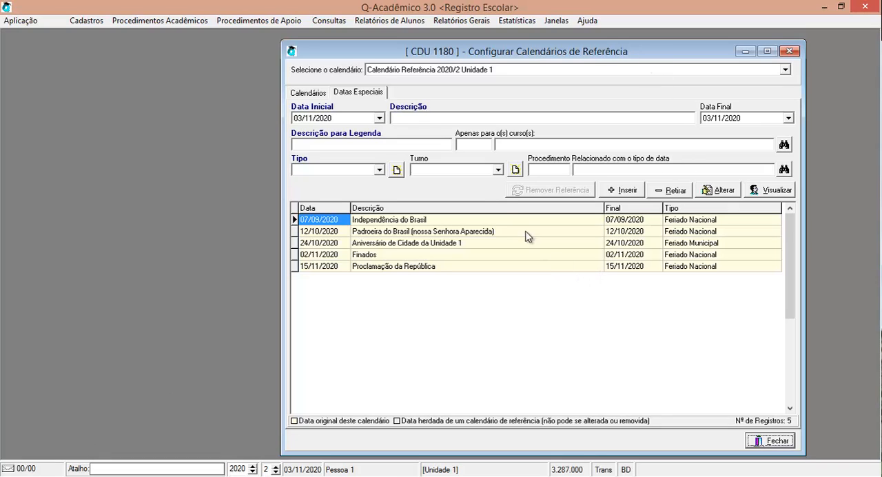
Step: Fill in a new special date for the reference calendar with description "Dia de Prova" and legend description "Prova"
left_click(407, 117)
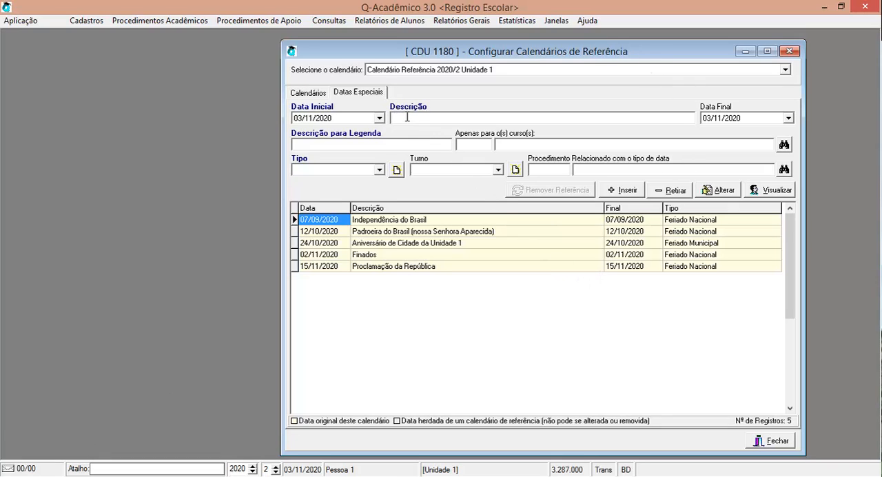
type("Dia de Probv")
key("BackSpace")
type("a")
key("BackSpace")
key("BackSpace")
type("va")
left_click(333, 144)
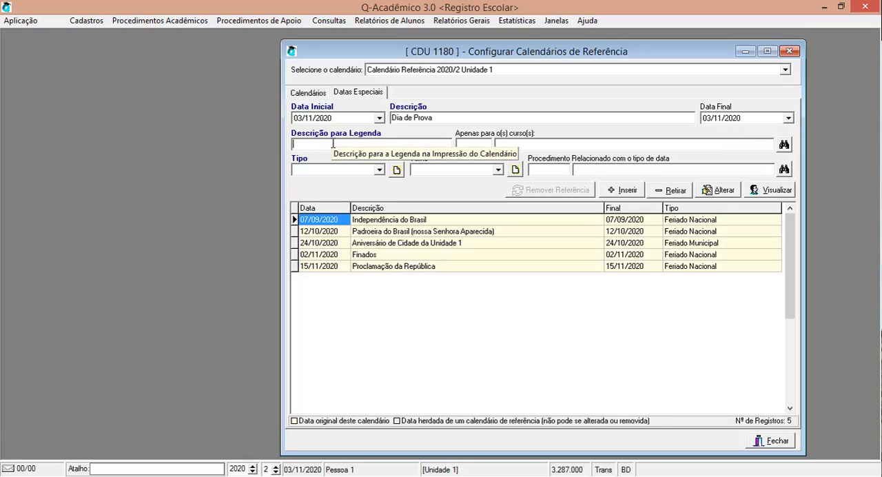
type("R")
key("BackSpace")
type("P")
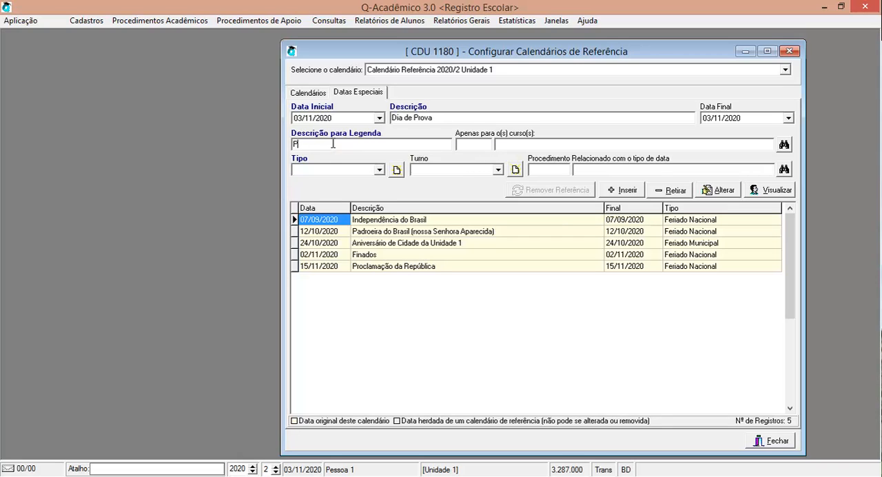
type("rova")
Step: Set the date type to Datas Academicas and insert the 03/11/2020 entry, acknowledging that it also goes into the dependent calendar
key("Tab")
key("Tab")
key("Tab")
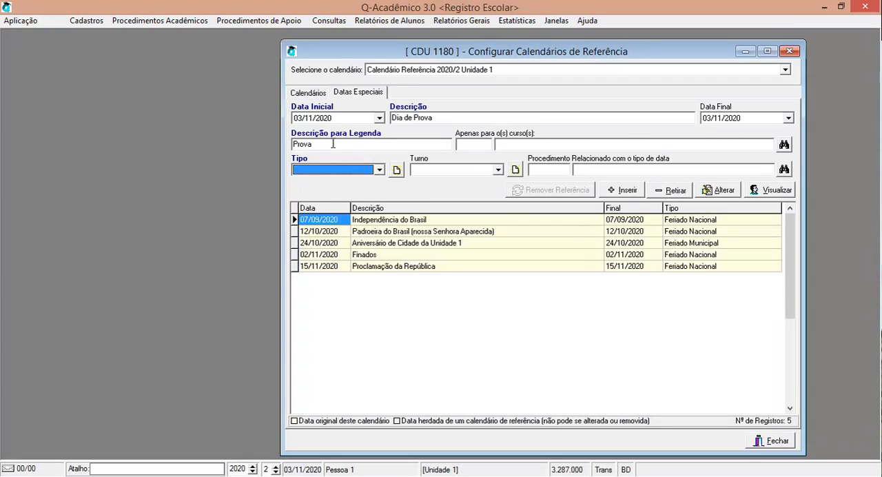
key("Down")
key("Down")
key("Down")
key("Down")
key("Down")
key("Down")
left_click(613, 192)
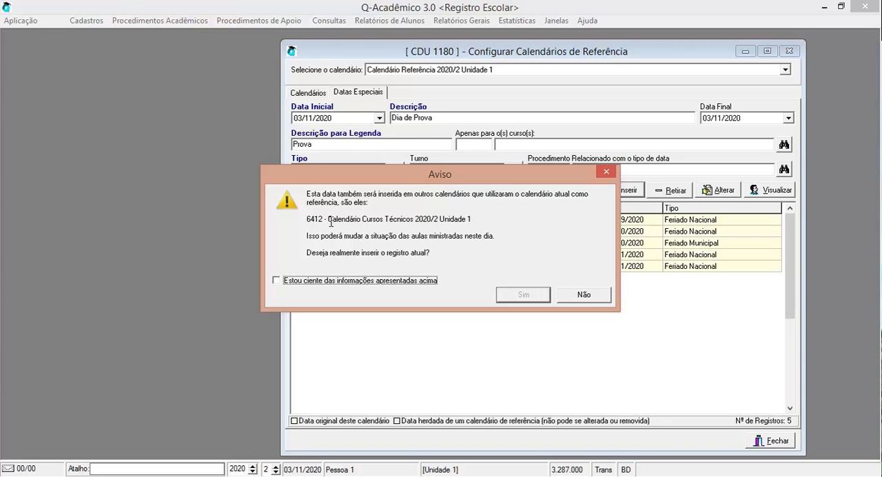
left_click(348, 281)
left_click(524, 295)
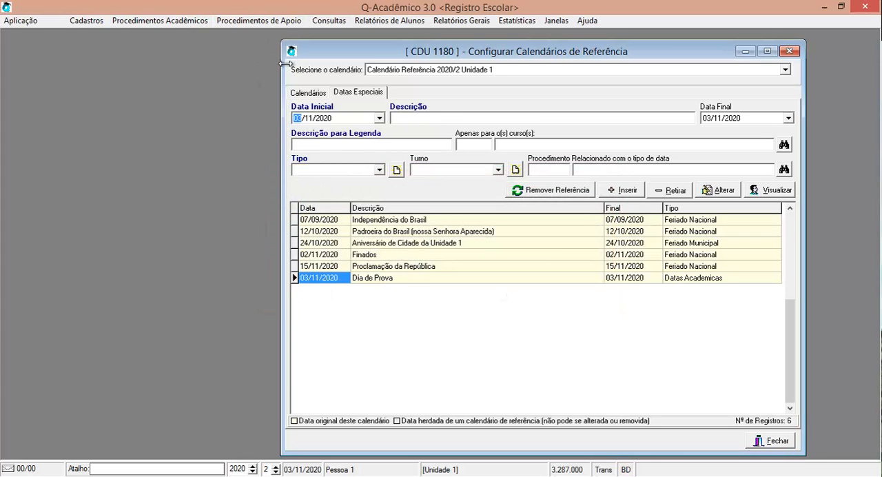
Step: Reopen the calendar configuration and check the special dates of Calendário Cursos Técnicos 2020/2 Unidade 1 for Dia de Prova
left_click(254, 22)
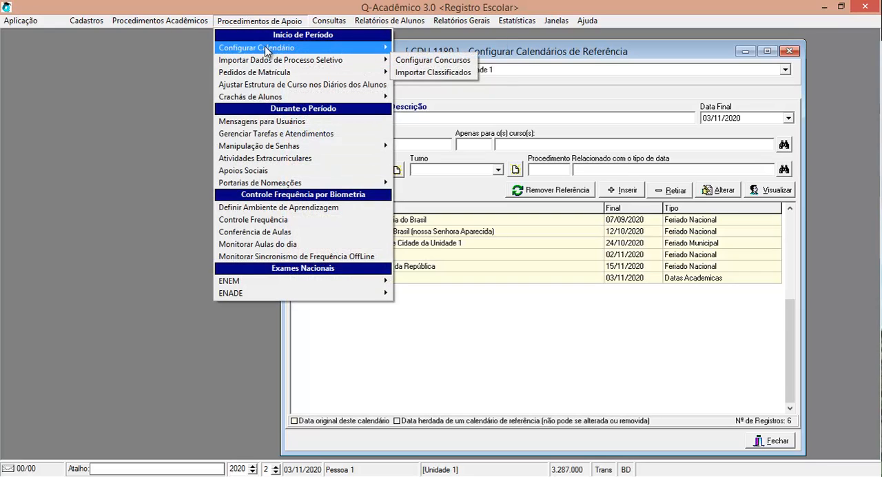
mouse_move(269, 48)
left_click(443, 85)
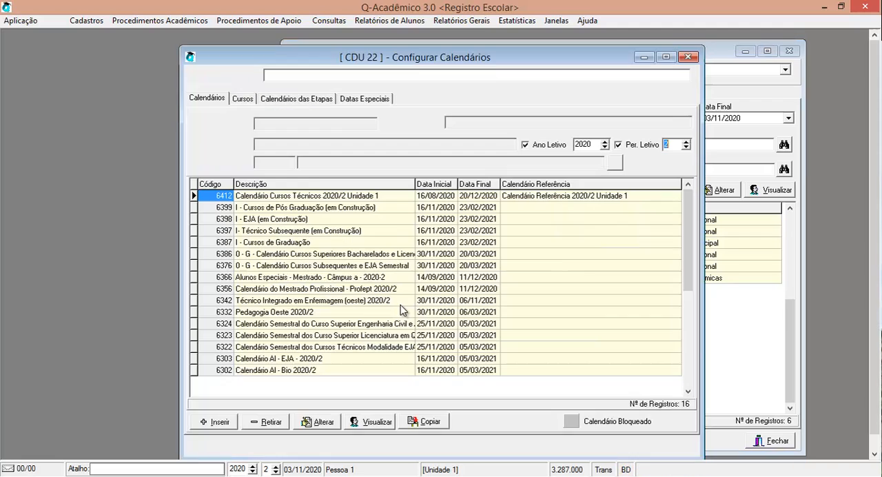
left_click(353, 100)
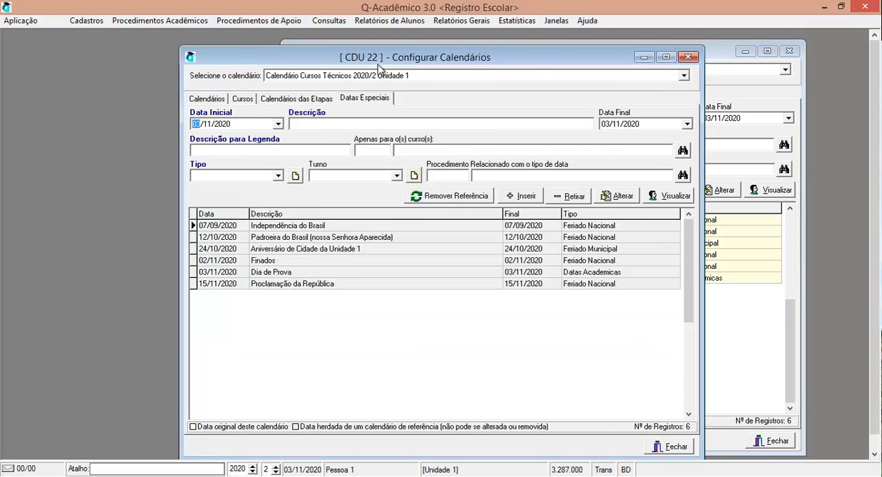
left_click_drag(378, 64, 298, 56)
left_click(189, 262)
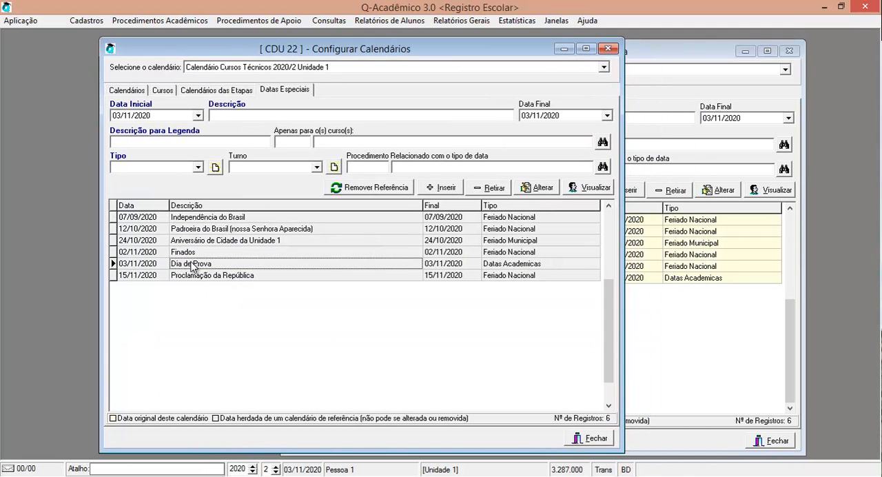
Step: Compare the Dia de Prova entry in the reference calendar with the one in the technical courses calendar
left_click(675, 278)
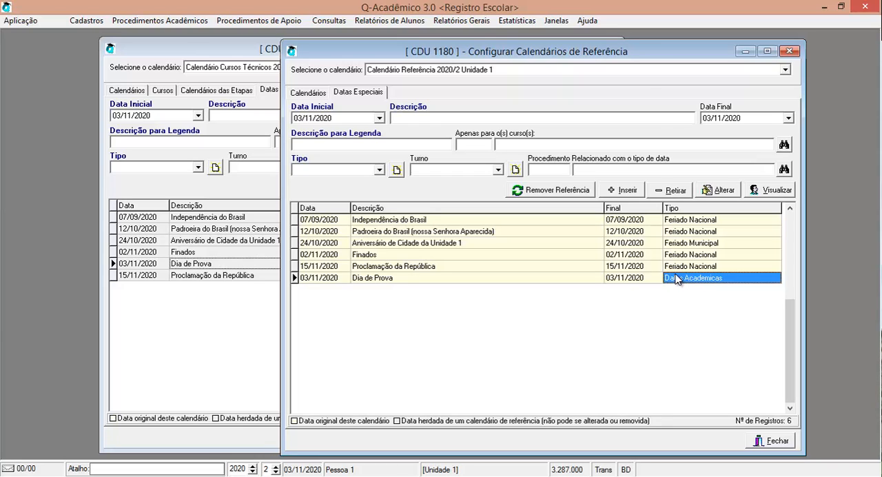
left_click(354, 269)
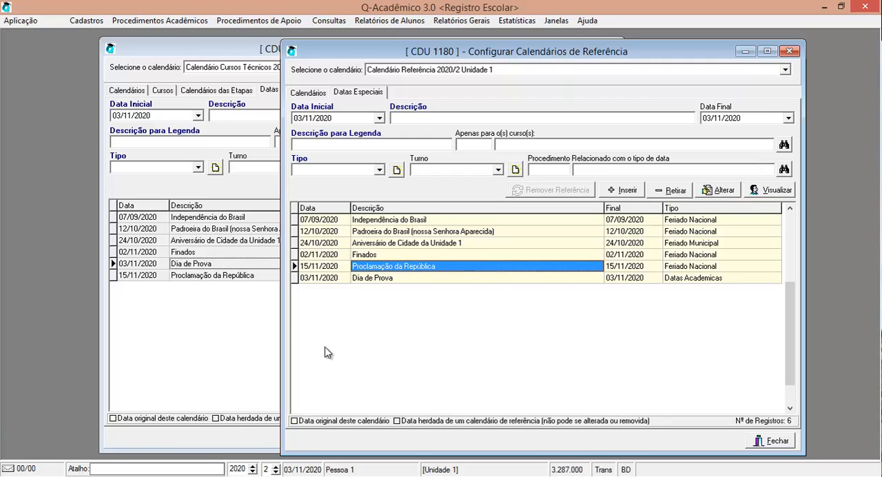
left_click(191, 266)
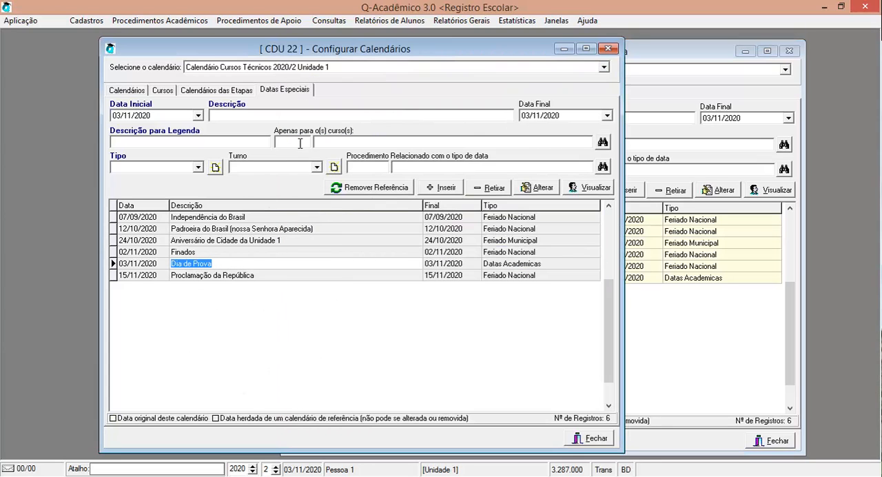
left_click(324, 305)
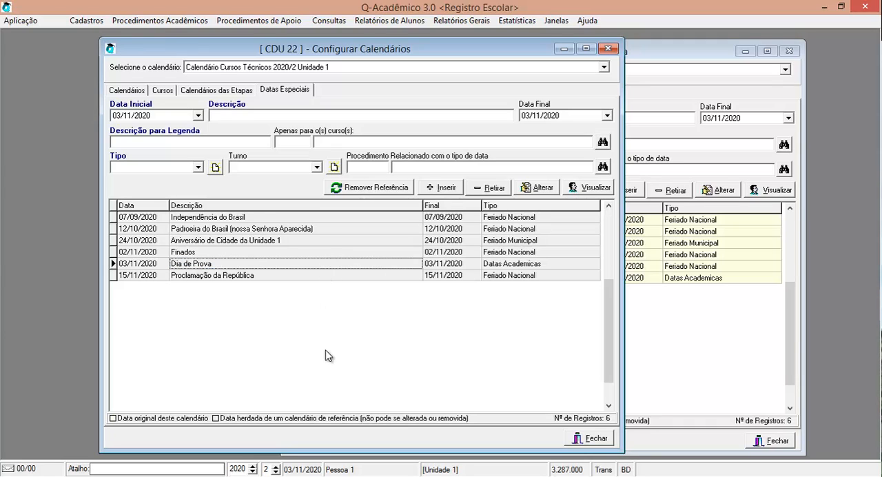
Step: Minimize the reference calendar window and remove the reference link from the technical courses calendar's Dia de Prova date, confirming the irreversible removal
left_click(745, 50)
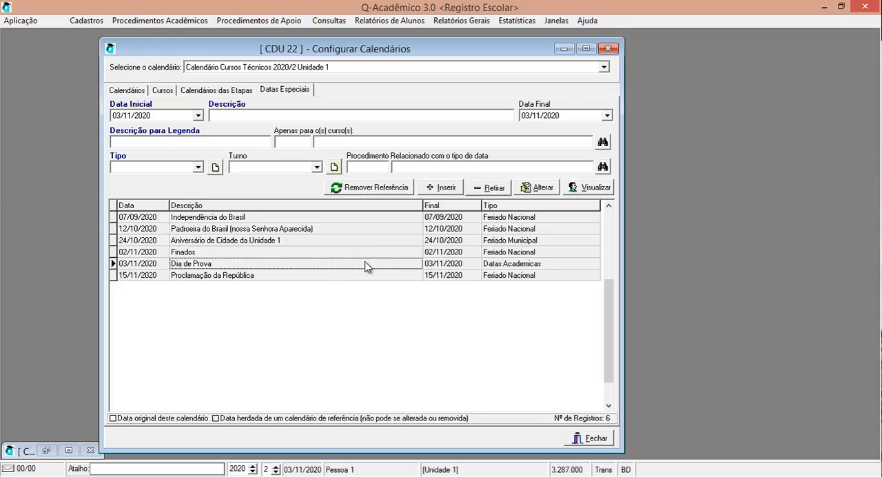
left_click(320, 265)
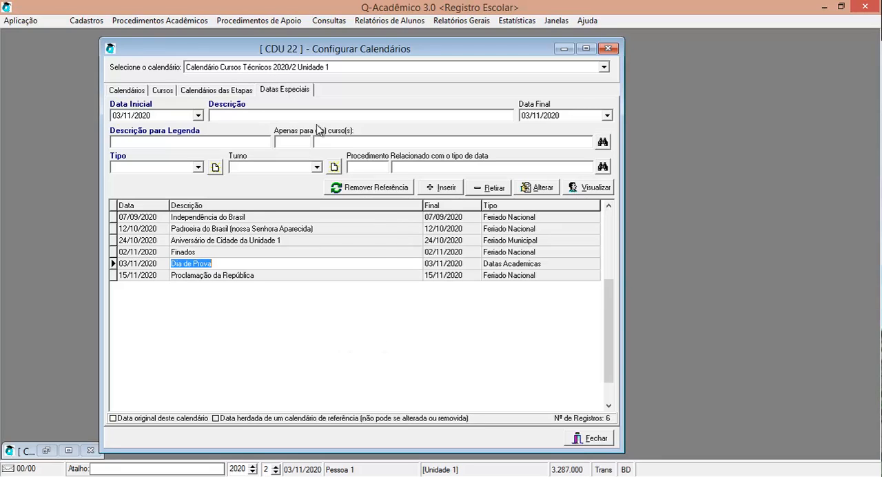
left_click(414, 264)
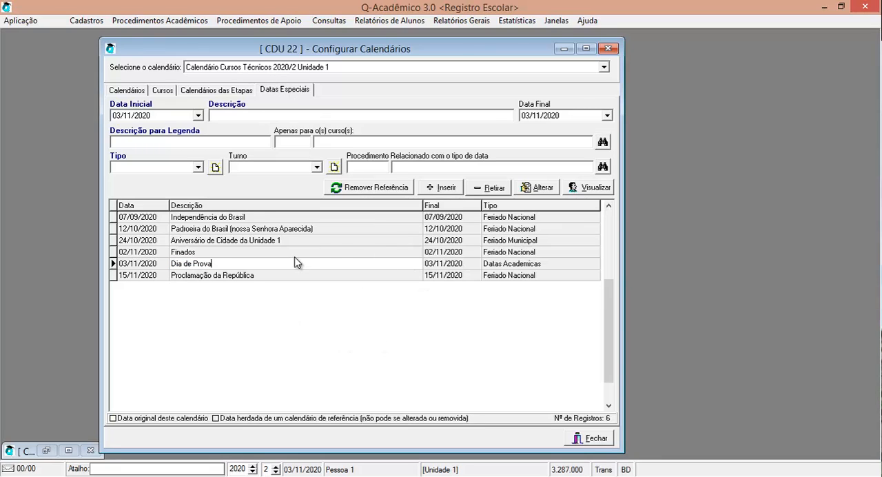
left_click(131, 267)
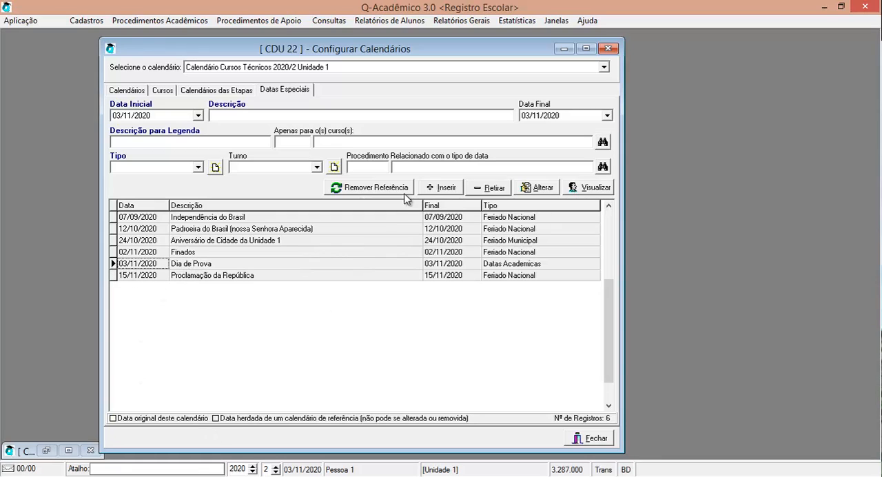
left_click(374, 192)
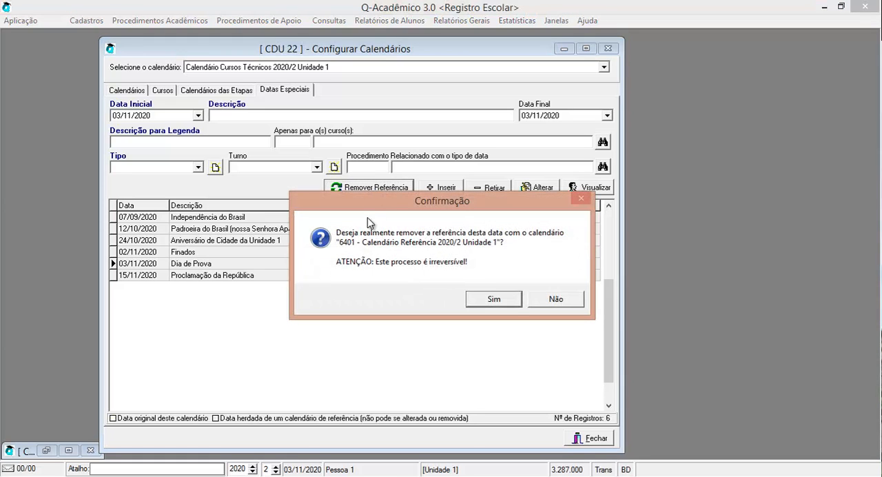
left_click_drag(373, 202, 376, 234)
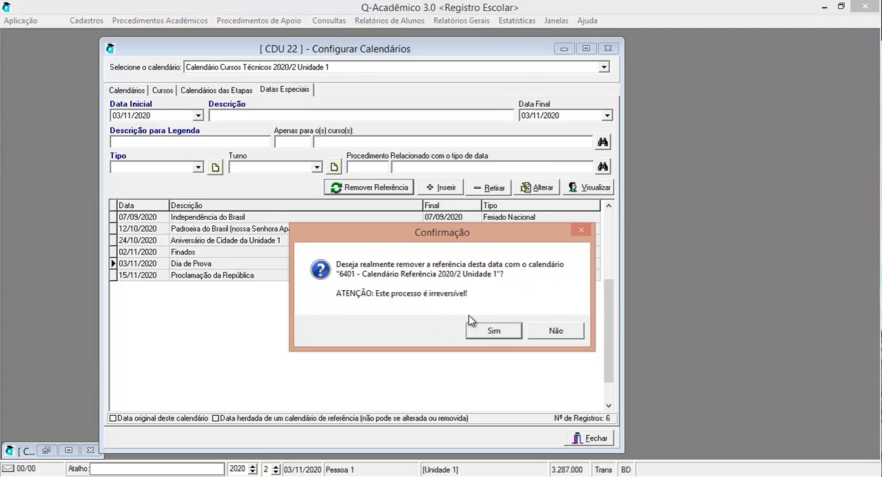
left_click(493, 331)
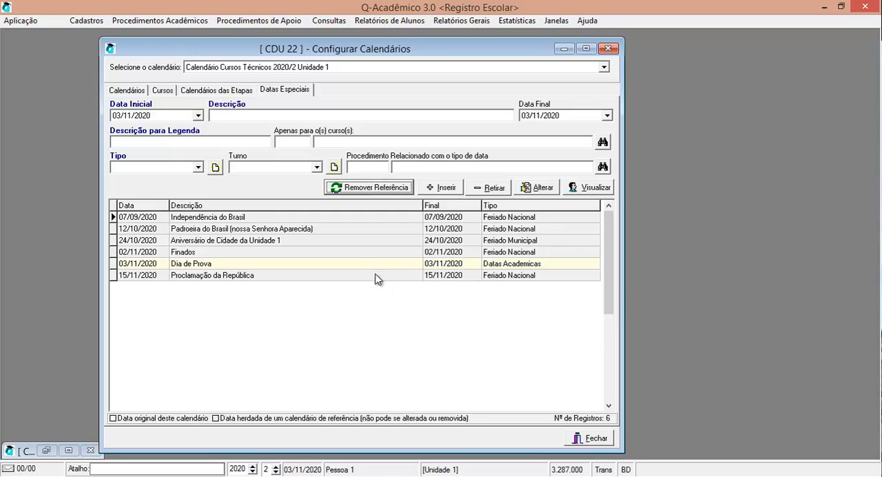
Step: Delete the Dia de Prova date of 03/11/2020 from Calendário Cursos Técnicos 2020/2 Unidade 1 and confirm the deletion
left_click(357, 262)
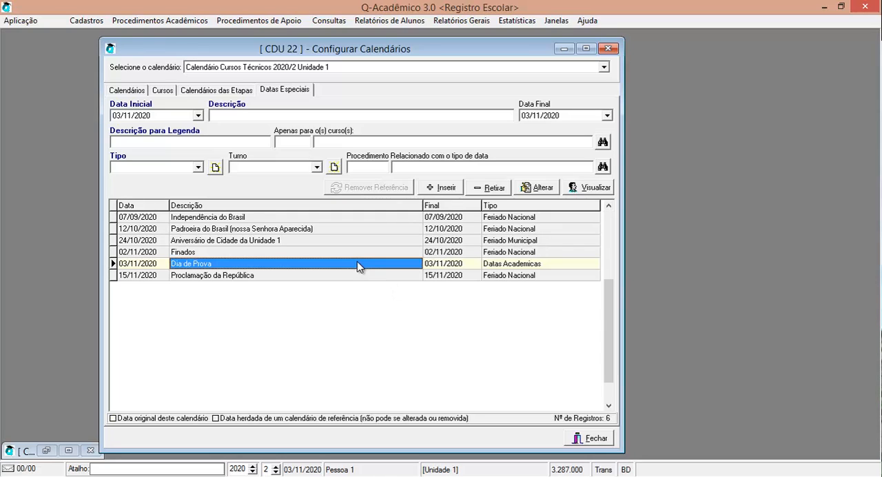
left_click(453, 266)
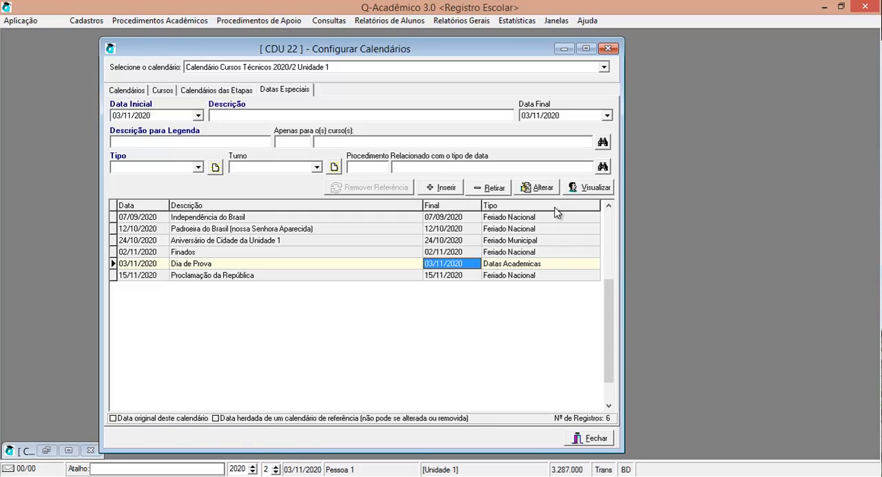
left_click(499, 190)
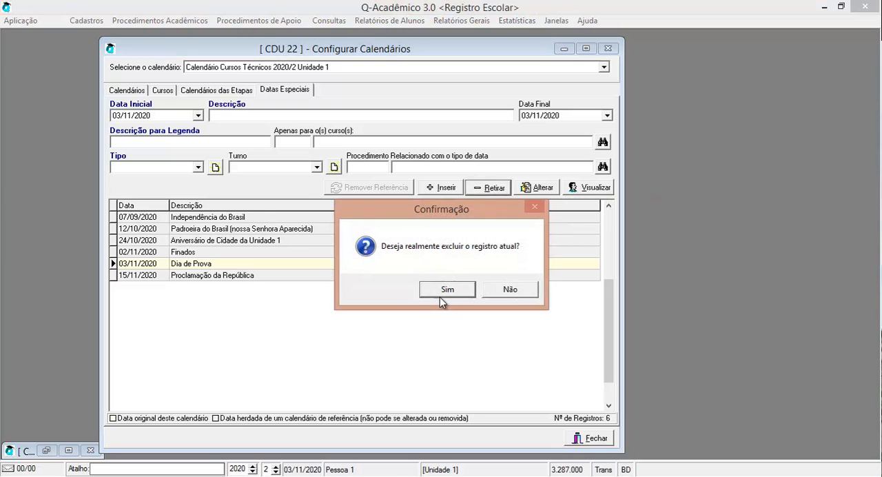
left_click(445, 290)
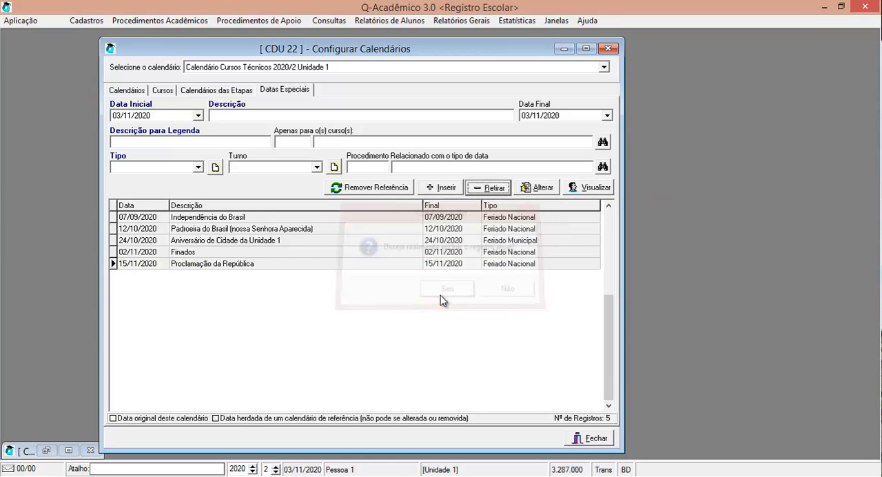
Step: Reopen Calendário Referência 2020/2 Unidade 1 to check its special dates for Dia de Prova, and close both calendar windows
left_click(46, 450)
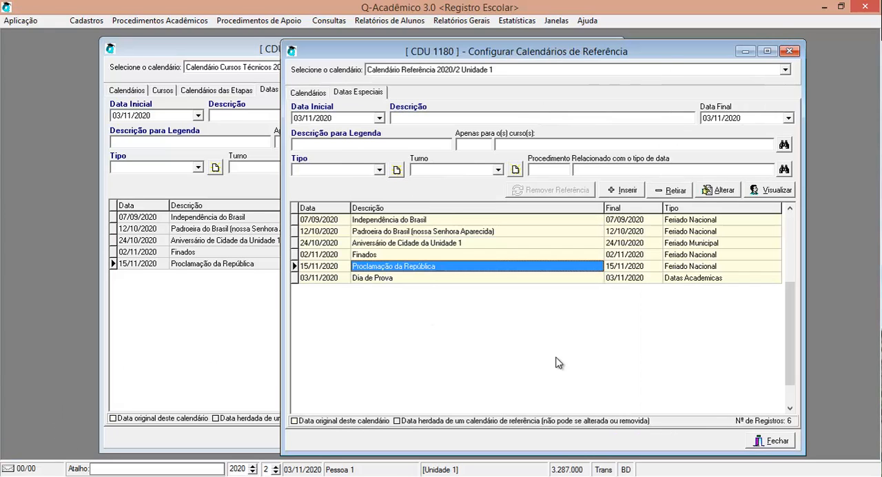
left_click(790, 51)
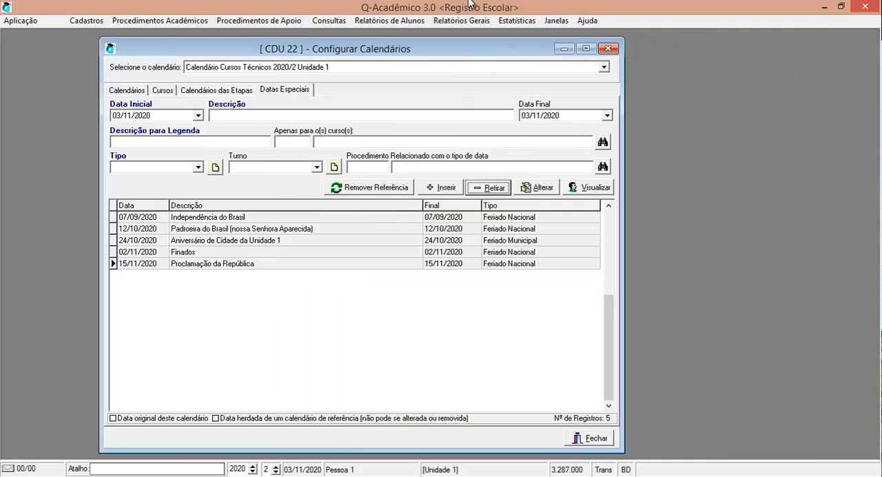
left_click(265, 20)
mouse_move(282, 48)
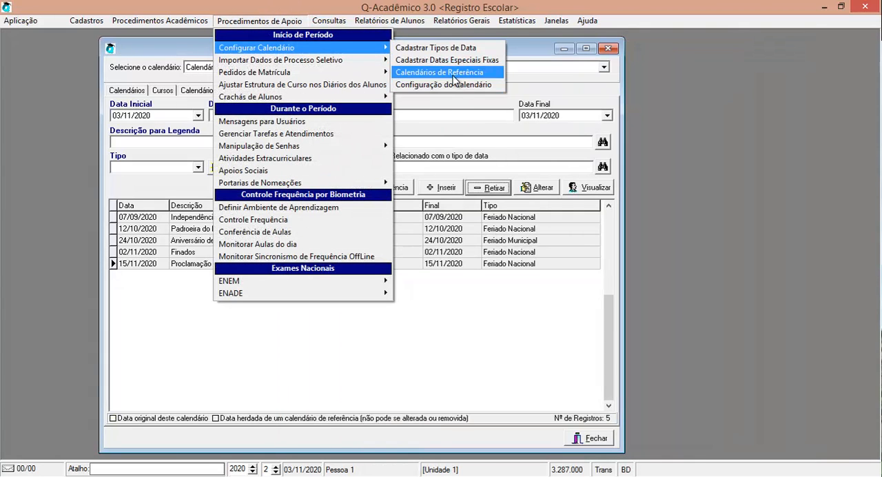
left_click(459, 84)
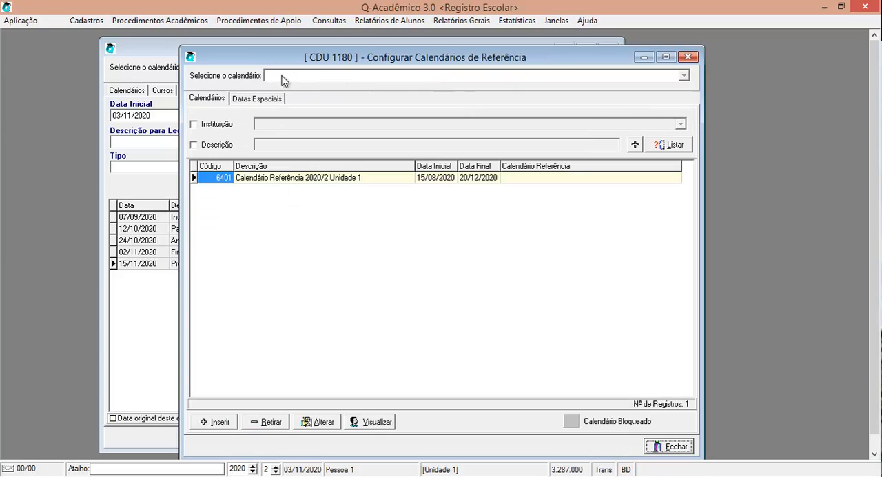
left_click(259, 99)
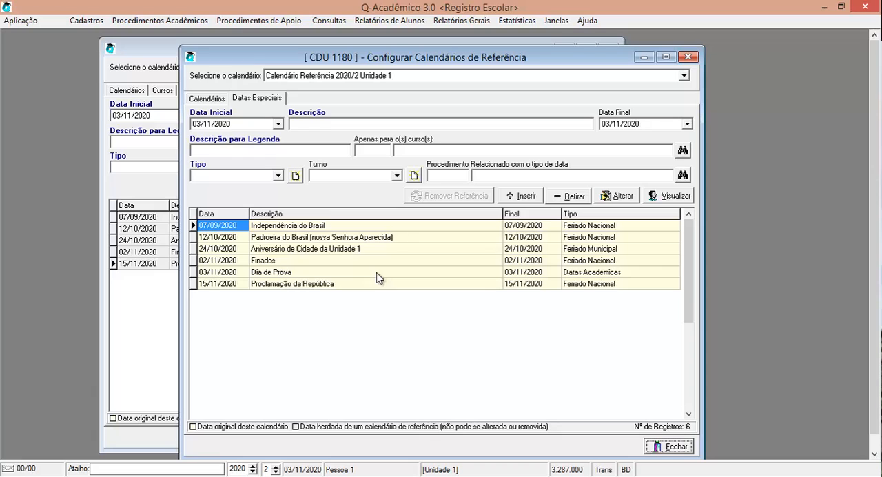
left_click(654, 444)
left_click(605, 439)
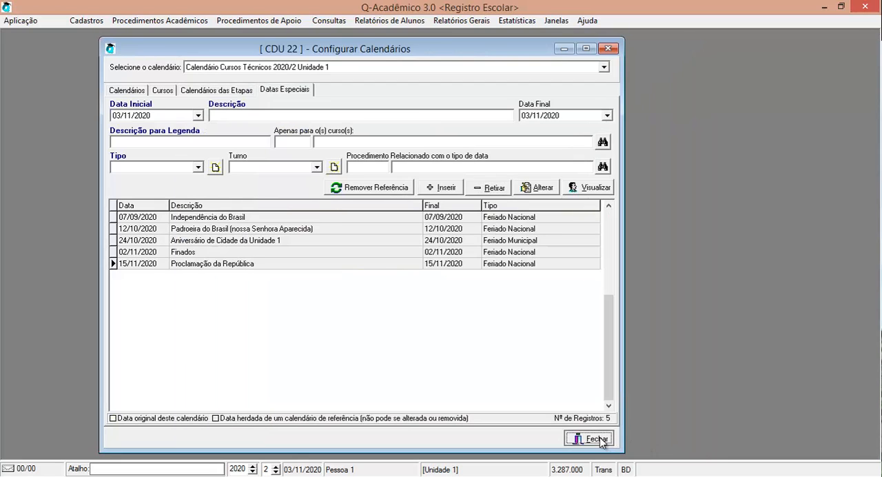